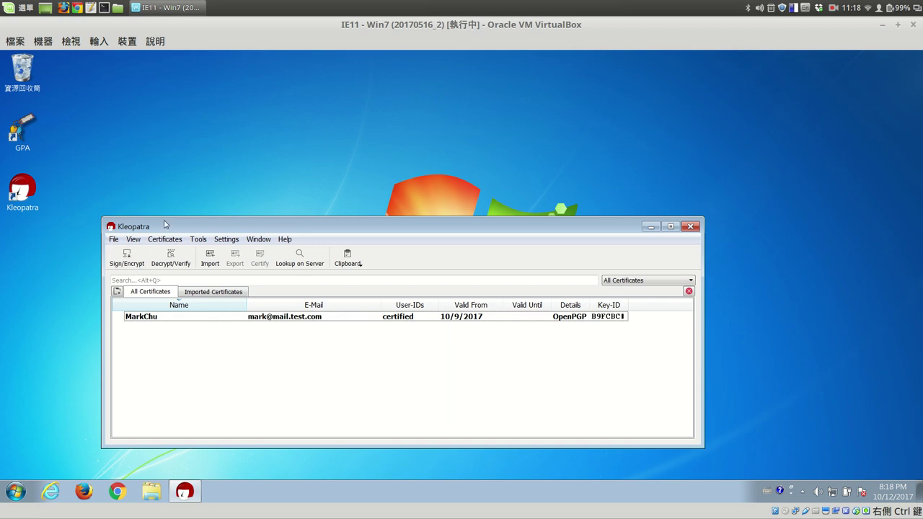
Import the public key certificate file MarkTest.public.asc from the C:\MyTools\keys folder.
{"action": "left_click", "coordinate": [114, 240]}
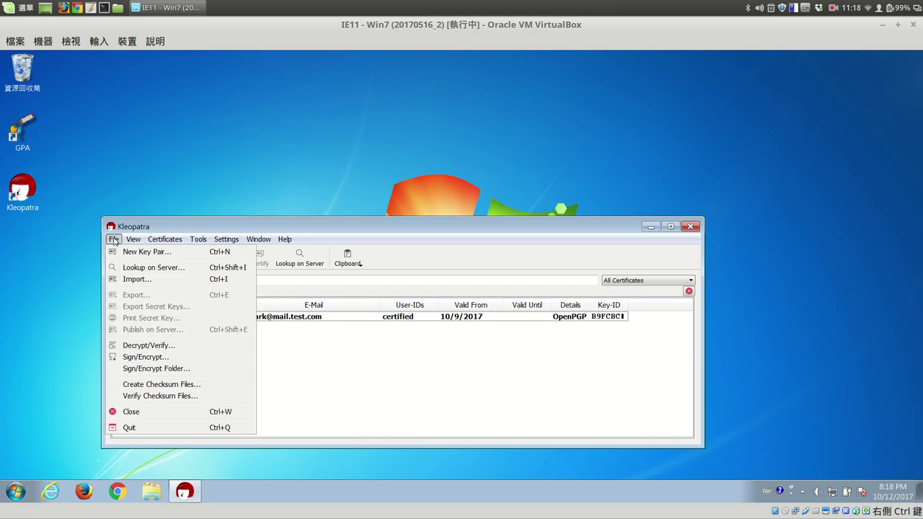
{"action": "left_click", "coordinate": [131, 280]}
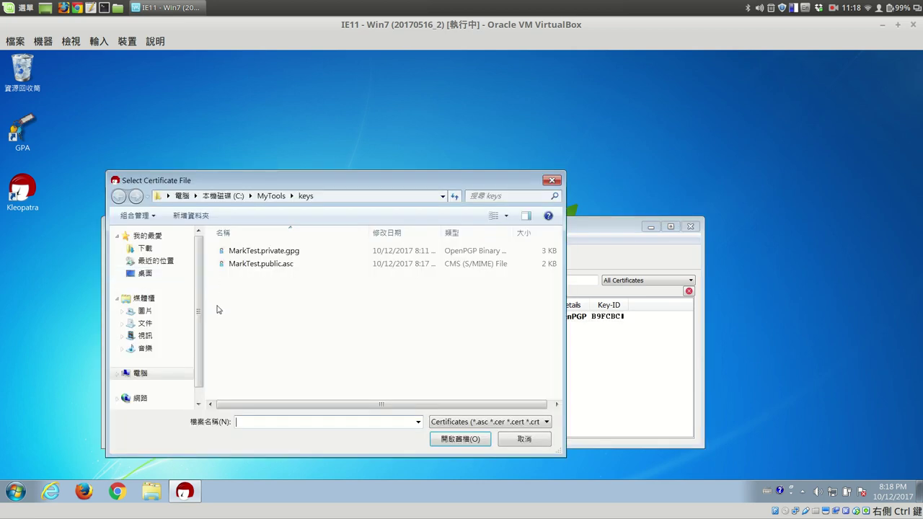
{"action": "left_click", "coordinate": [282, 267]}
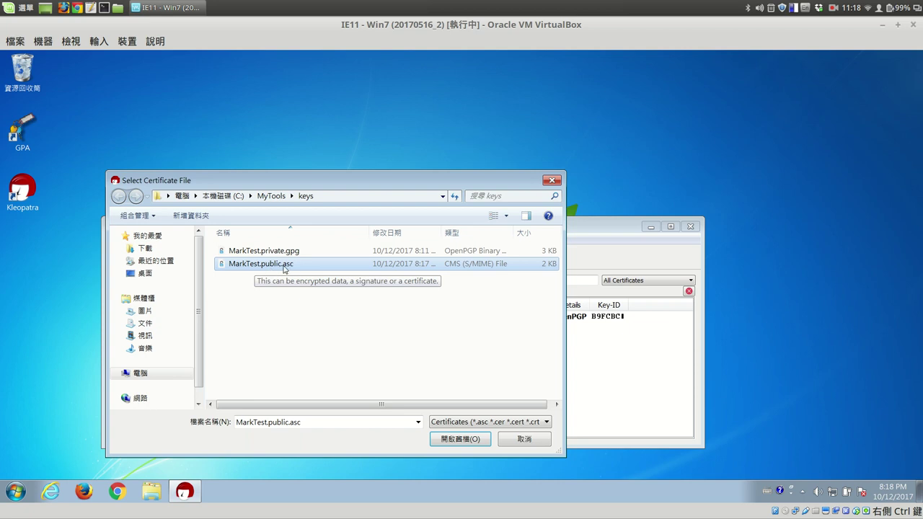
{"action": "left_click", "coordinate": [454, 441]}
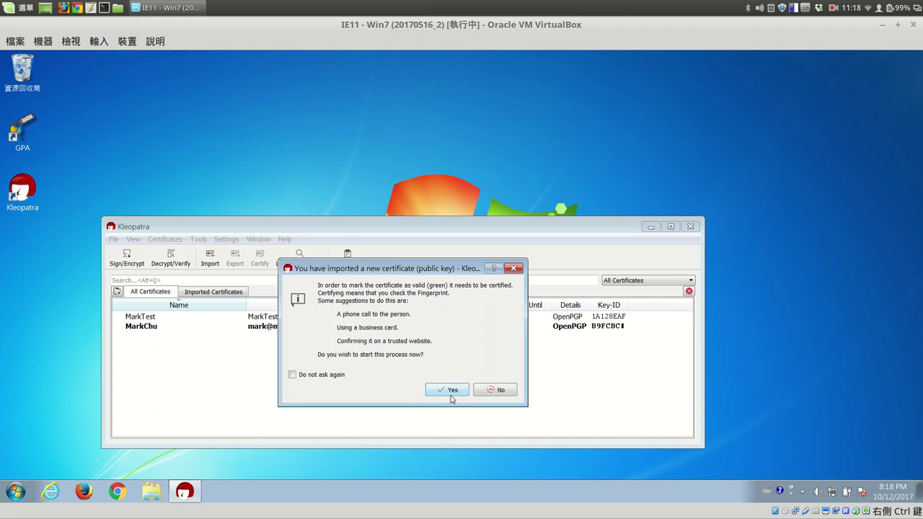
Certify the imported certificate's user ID only for myself, marking its fingerprint as verified and suppressing the certification prompt in future.
{"action": "left_click", "coordinate": [293, 375]}
{"action": "left_click", "coordinate": [445, 390]}
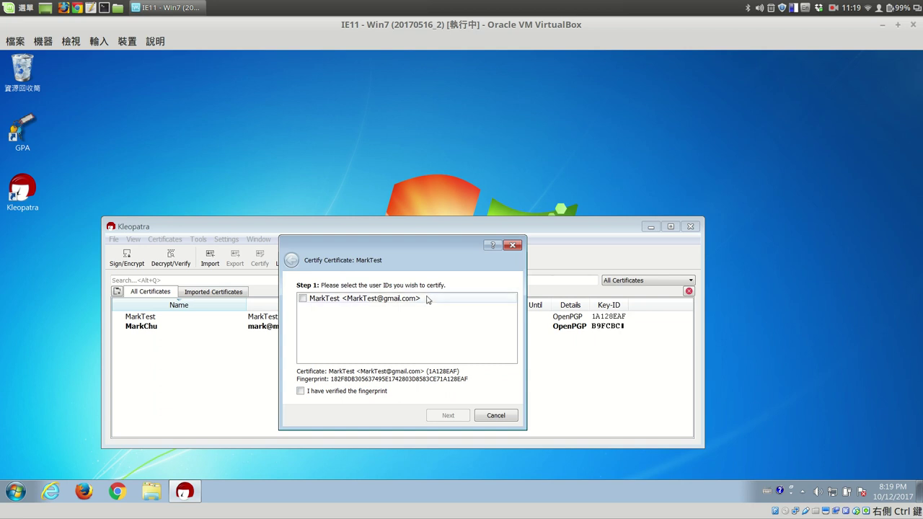
{"action": "left_click", "coordinate": [303, 299]}
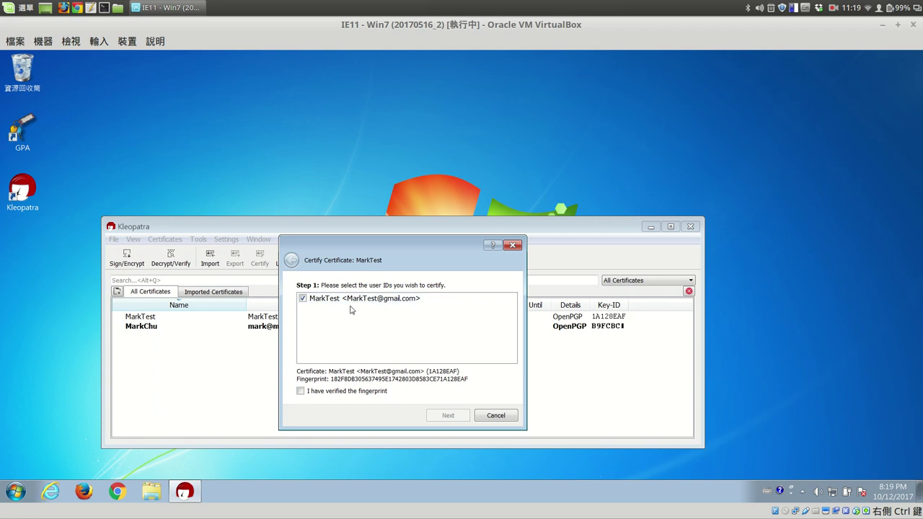
{"action": "left_click", "coordinate": [301, 391]}
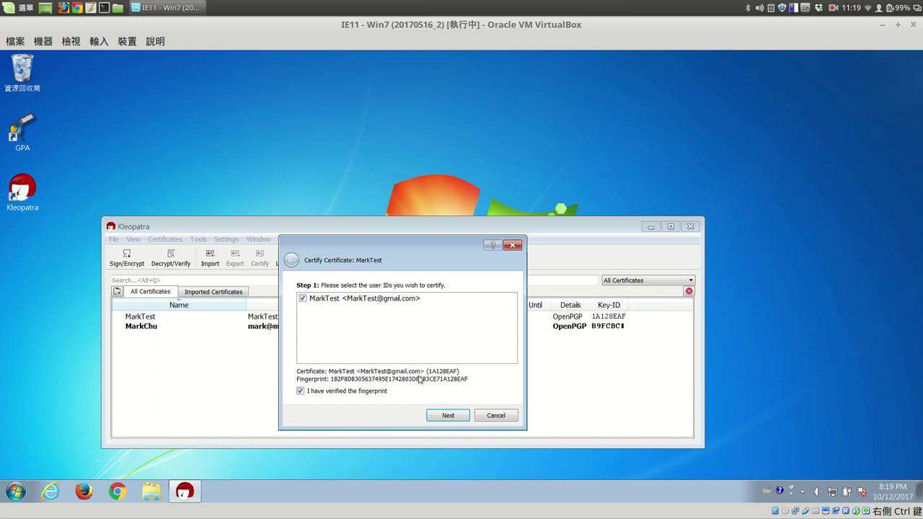
{"action": "left_click", "coordinate": [453, 417]}
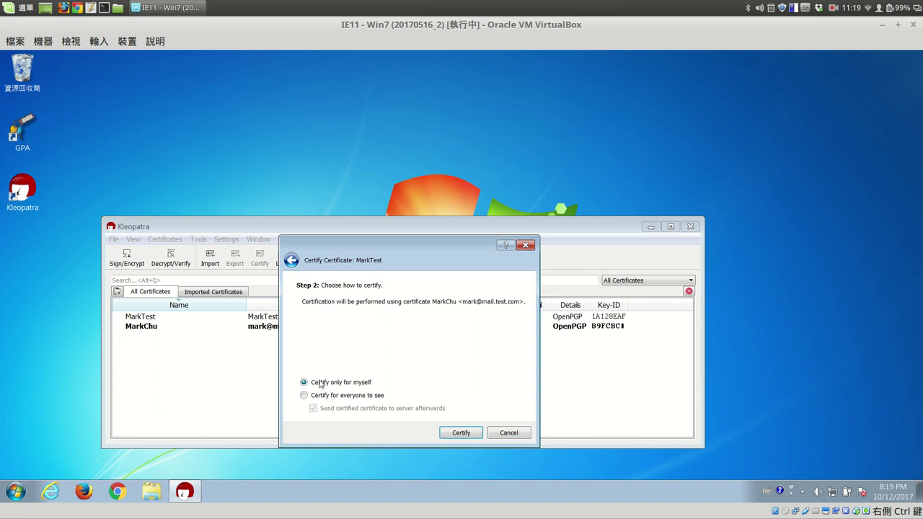
{"action": "left_click", "coordinate": [459, 432]}
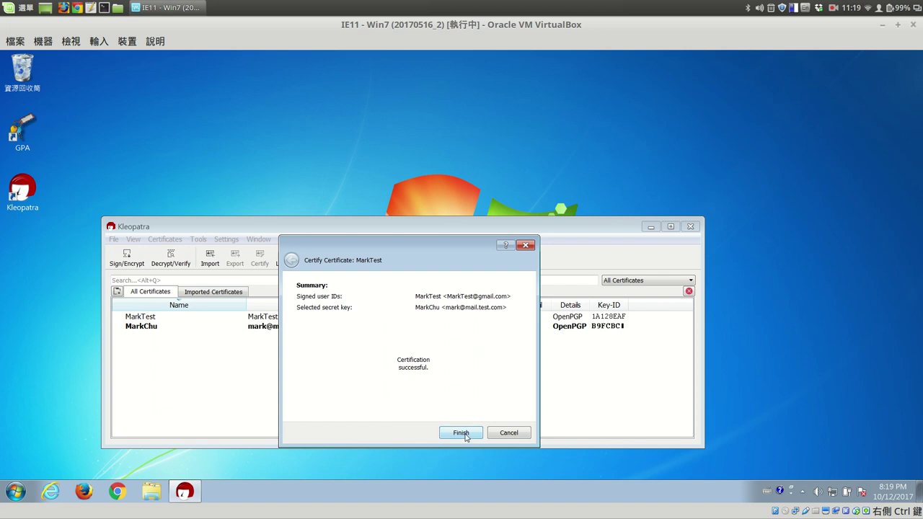
{"action": "left_click", "coordinate": [462, 433]}
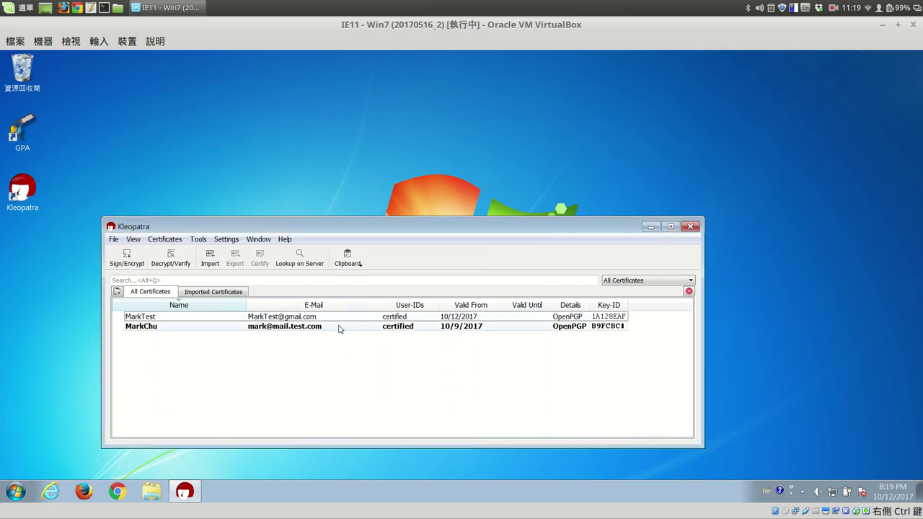
{"action": "left_click", "coordinate": [315, 318]}
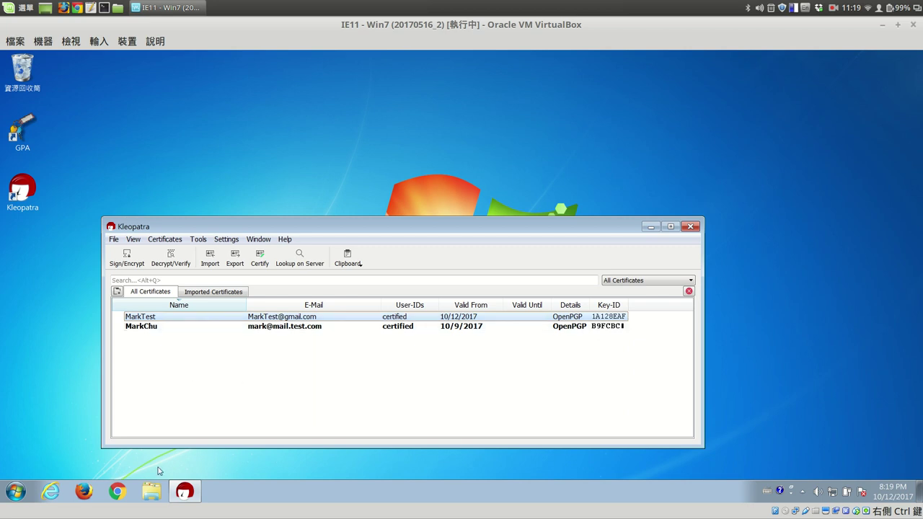
Switch to Windows Explorer and create a new text document in the MyTools folder on drive C:.
{"action": "left_click", "coordinate": [153, 492]}
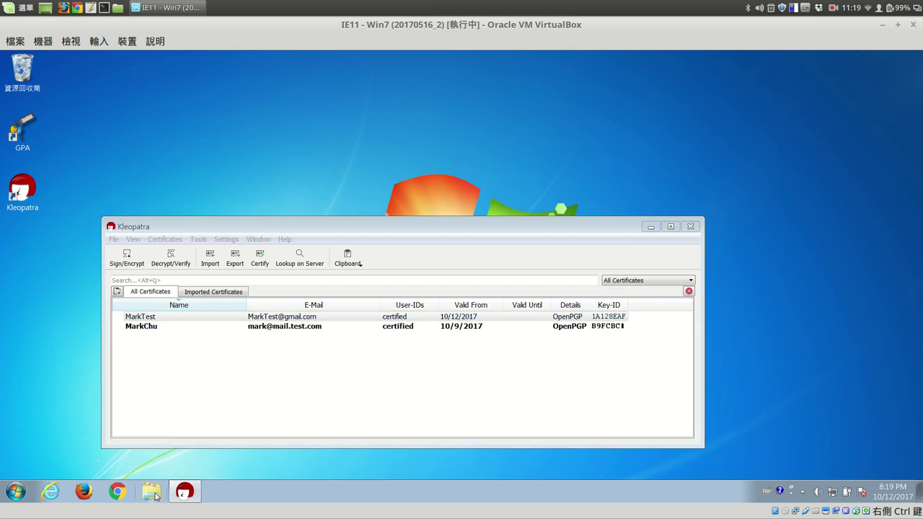
{"action": "left_click", "coordinate": [45, 274]}
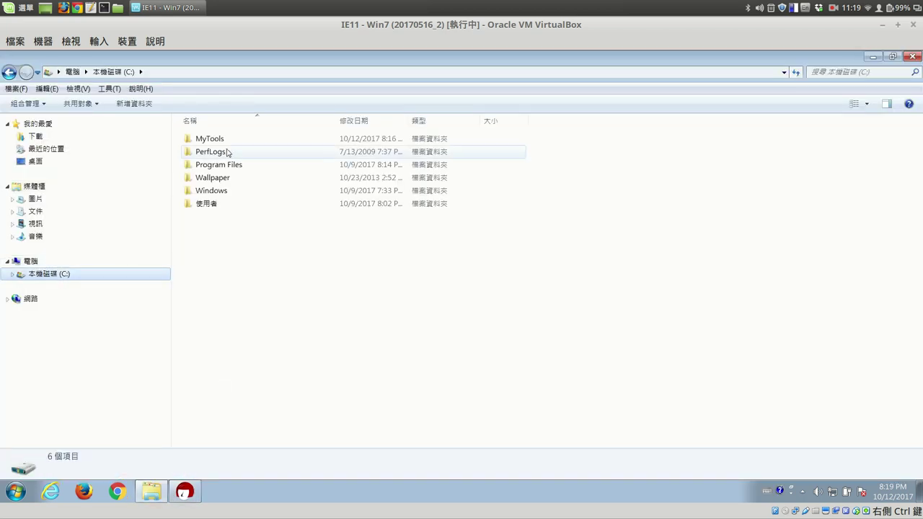
{"action": "double_click", "coordinate": [222, 146]}
{"action": "right_click", "coordinate": [229, 177]}
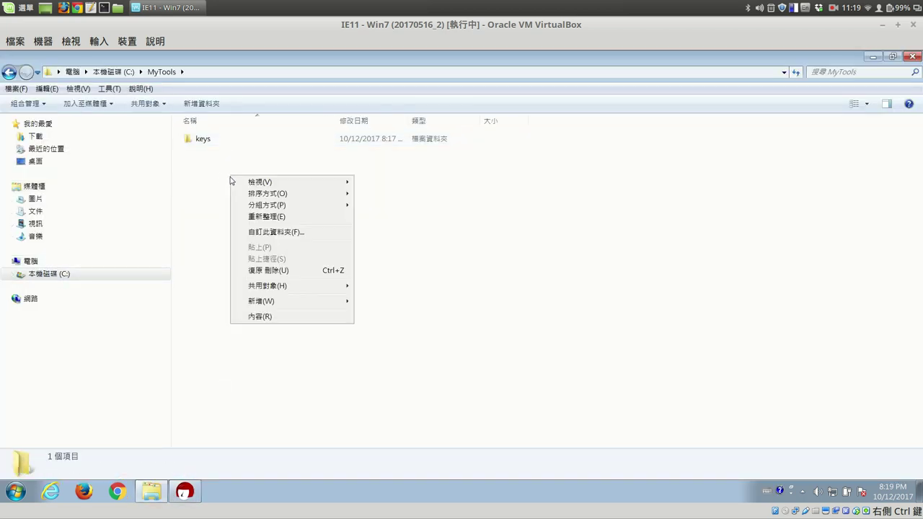
{"action": "mouse_move", "coordinate": [311, 303]}
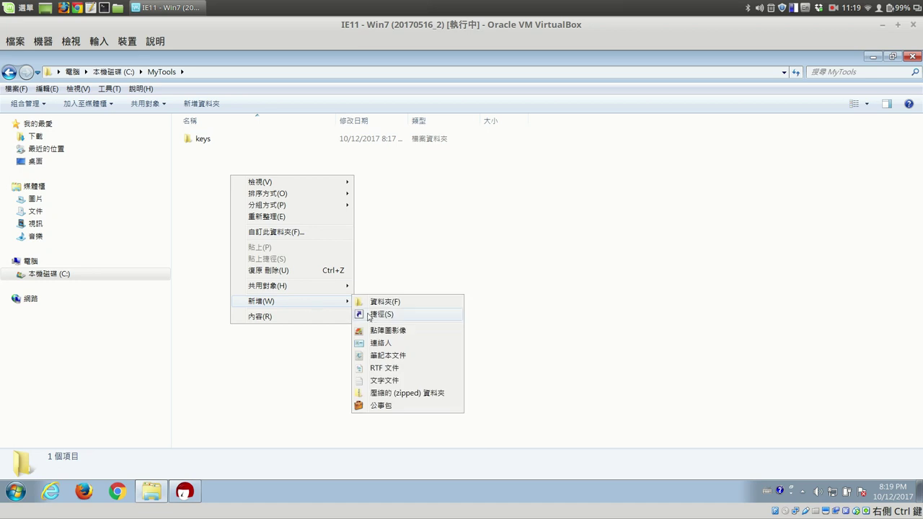
{"action": "left_click", "coordinate": [395, 380]}
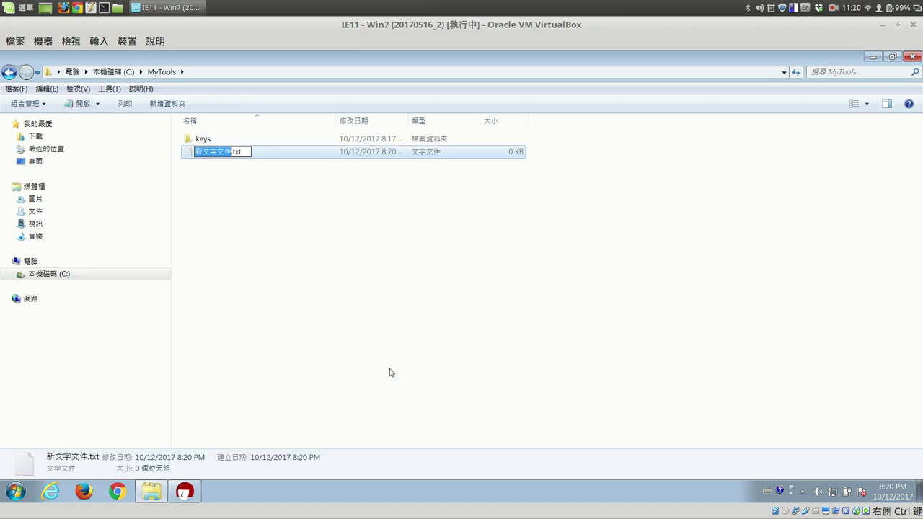
Name the new text document DataToOthers.txt.
{"action": "type", "text": "too"}
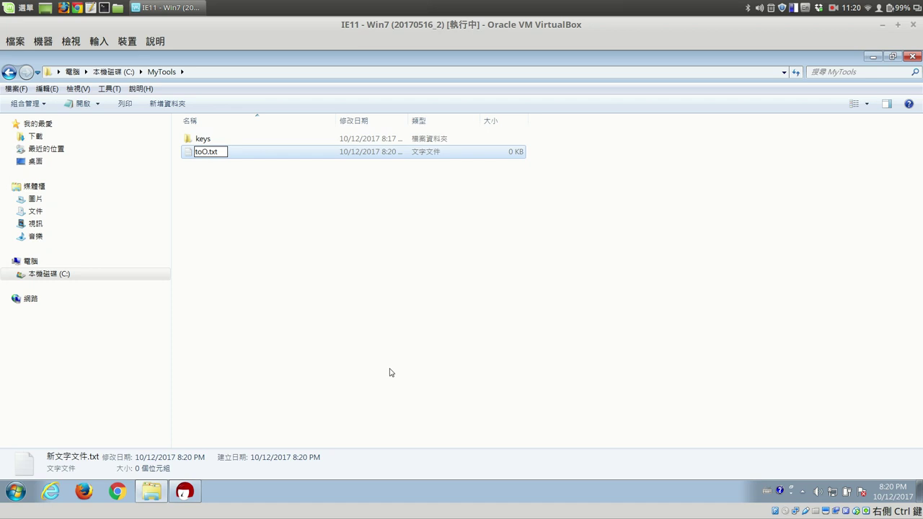
{"action": "type", "text": "ther"}
{"action": "key", "text": "BackSpace"}
{"action": "key", "text": "BackSpace"}
{"action": "key", "text": "BackSpace"}
{"action": "key", "text": "BackSpace"}
{"action": "key", "text": "BackSpace"}
{"action": "key", "text": "BackSpace"}
{"action": "key", "text": "BackSpace"}
{"action": "type", "text": "Data1oOthers"}
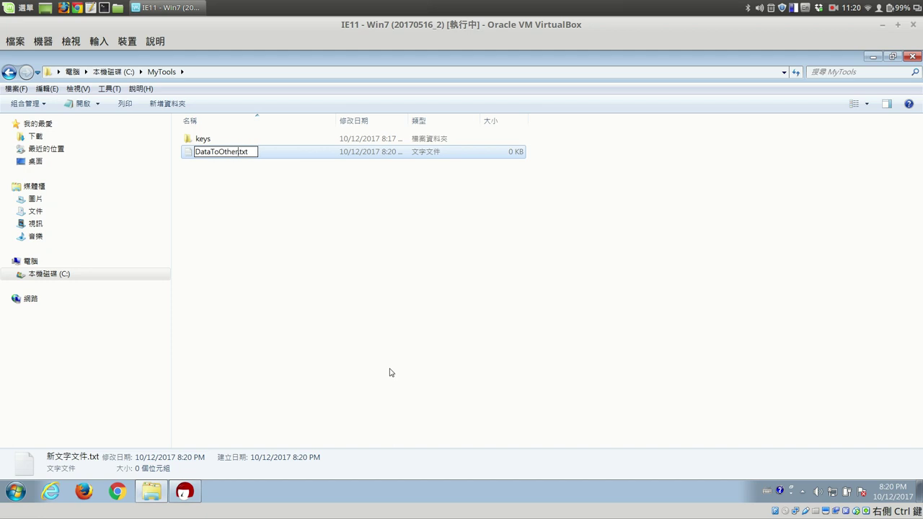
{"action": "key", "text": "Return"}
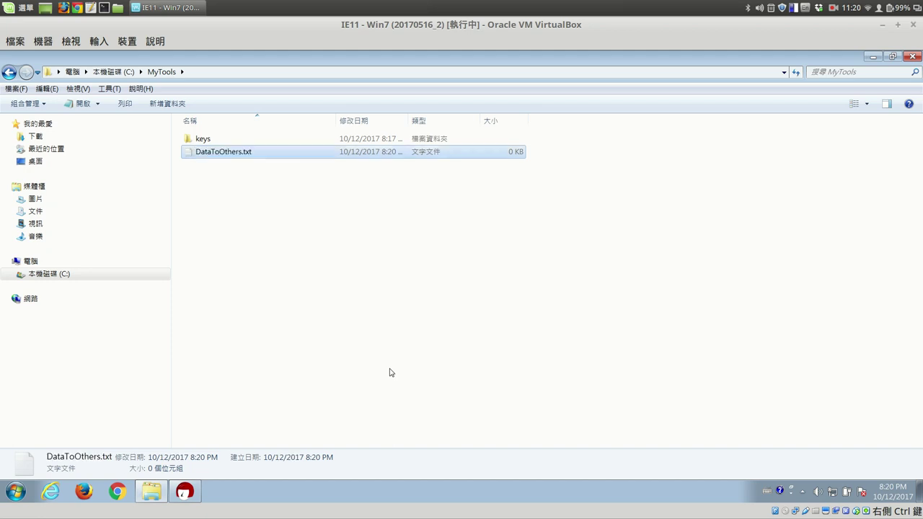
Start signing and encrypting DataToOthers.txt, with signing and encrypting for me turned off and only encrypting for others left on.
{"action": "right_click", "coordinate": [224, 156]}
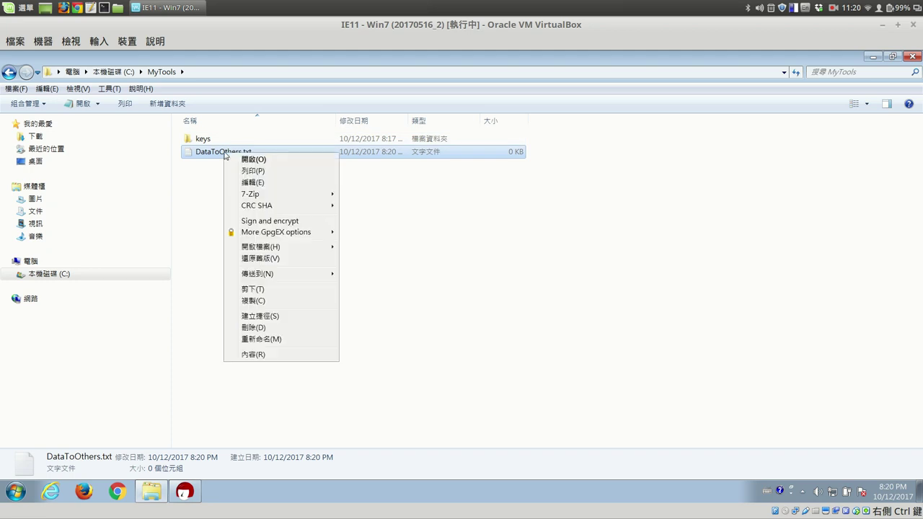
{"action": "left_click", "coordinate": [288, 222]}
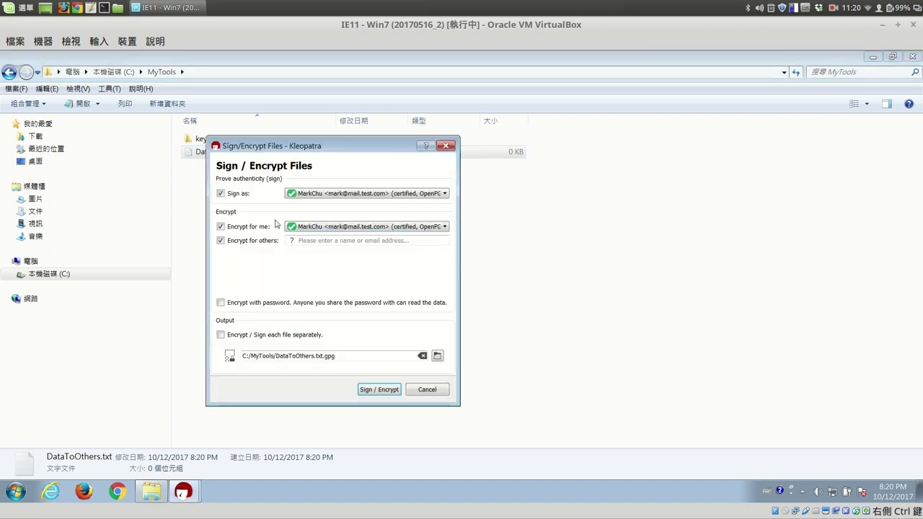
{"action": "left_click", "coordinate": [221, 194]}
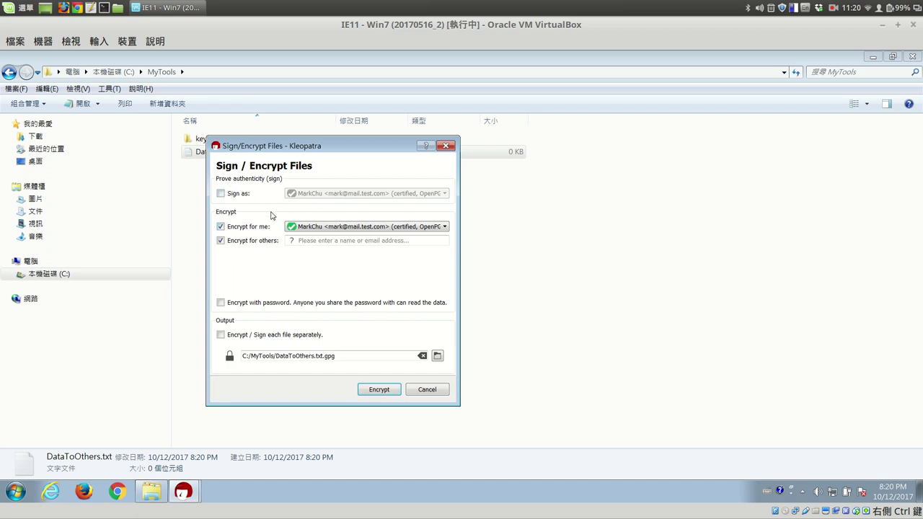
{"action": "left_click", "coordinate": [221, 227]}
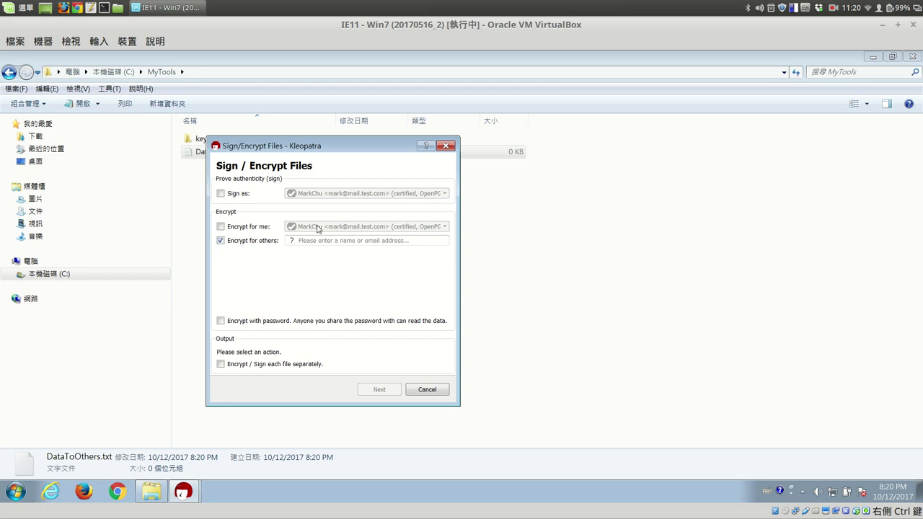
{"action": "left_click", "coordinate": [220, 227]}
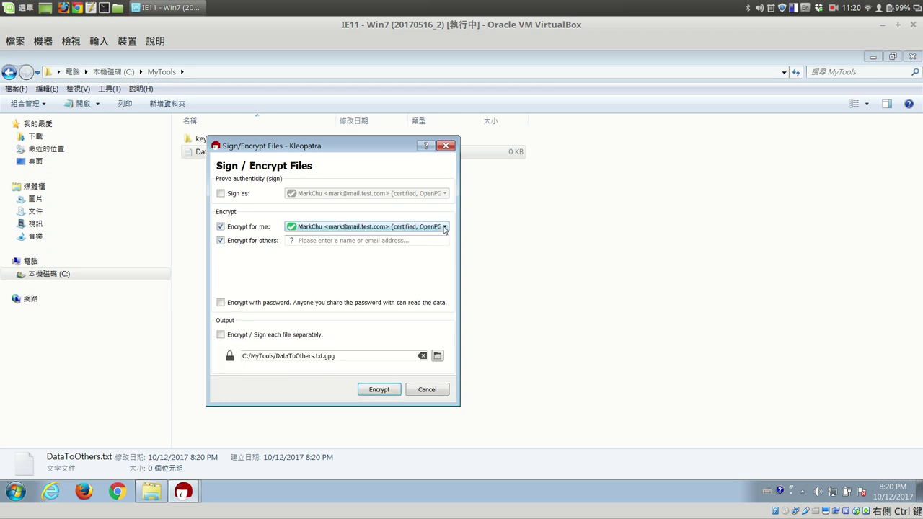
{"action": "left_click", "coordinate": [444, 226]}
{"action": "left_click", "coordinate": [444, 226]}
{"action": "left_click", "coordinate": [221, 226]}
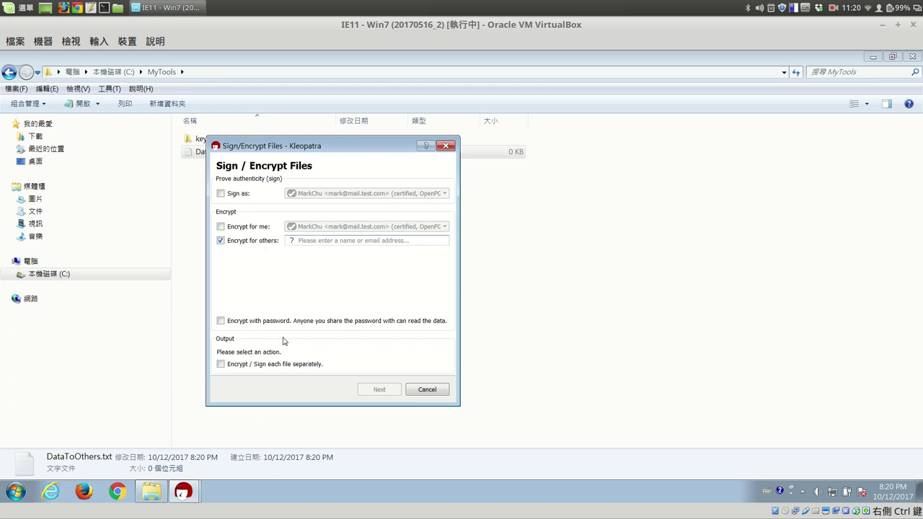
Check the recipient in the Kleopatra certificate list and choose the imported certificate as the other person to encrypt for.
{"action": "left_click", "coordinate": [186, 491]}
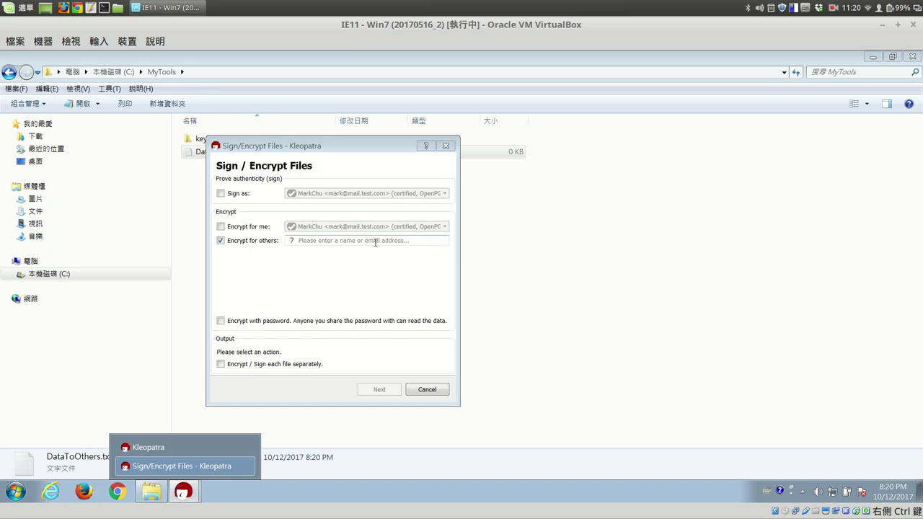
{"action": "left_click", "coordinate": [171, 448]}
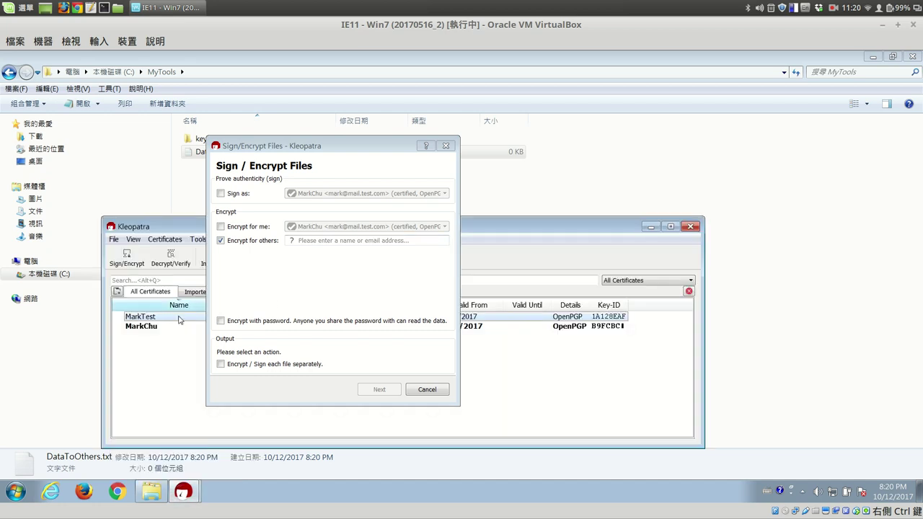
{"action": "left_click", "coordinate": [314, 240]}
{"action": "type", "text": "Ma"}
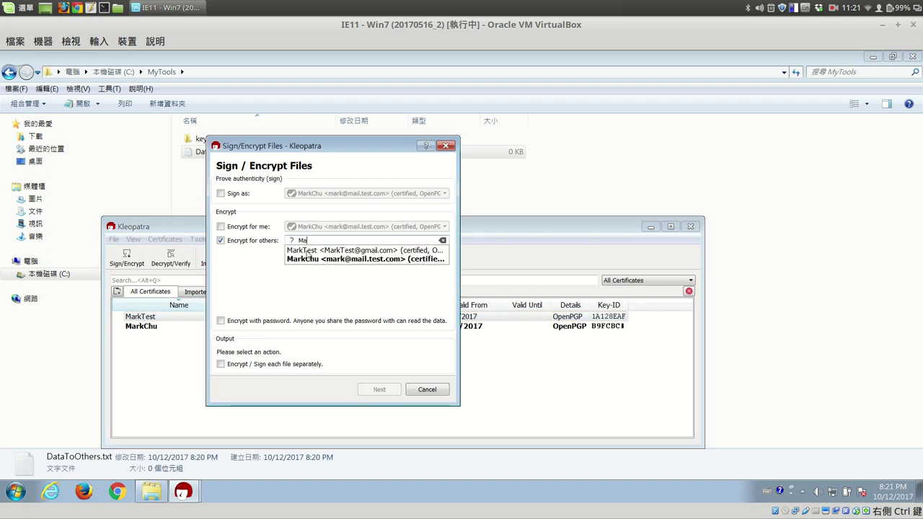
{"action": "left_click", "coordinate": [338, 250]}
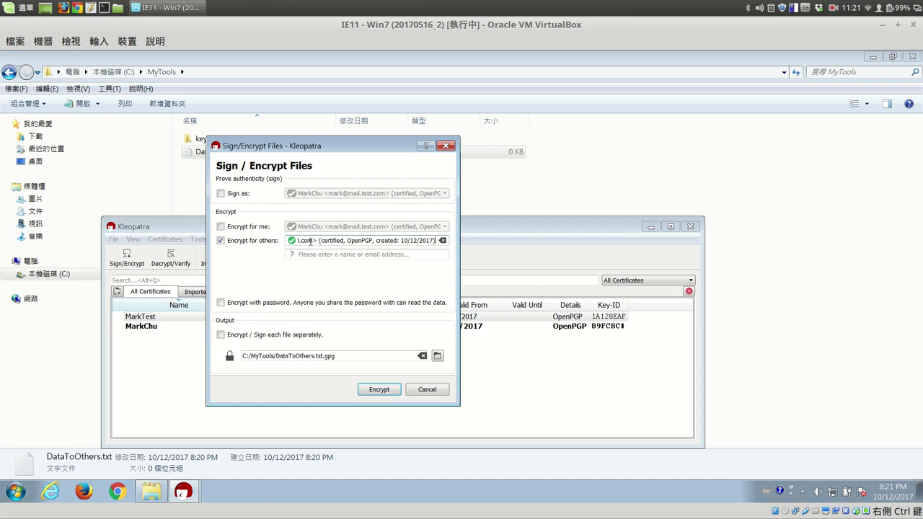
{"action": "mouse_move", "coordinate": [341, 243]}
Encrypt the file to C:/MyTools/DataToOthers.txt.gpg, continuing past the encrypt-to-self warning with Do not ask again enabled, and close the certificate window.
{"action": "left_click", "coordinate": [379, 390]}
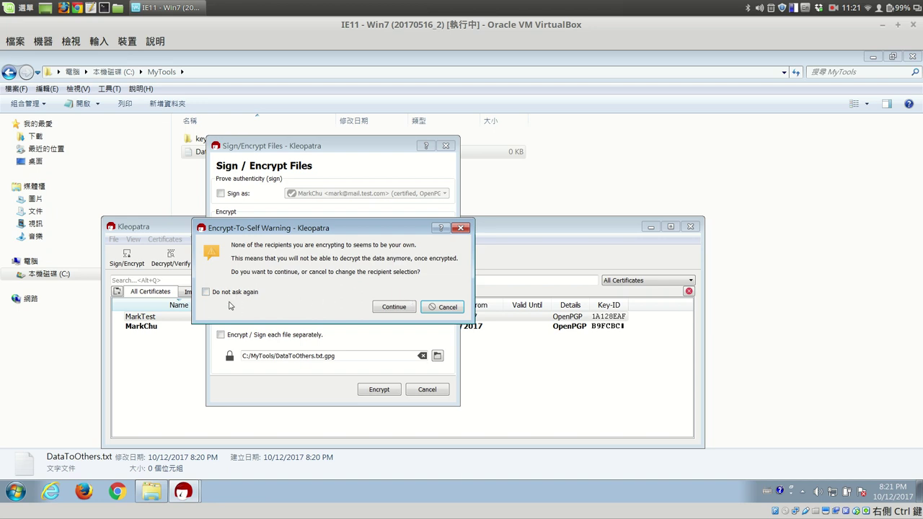
{"action": "left_click", "coordinate": [205, 292]}
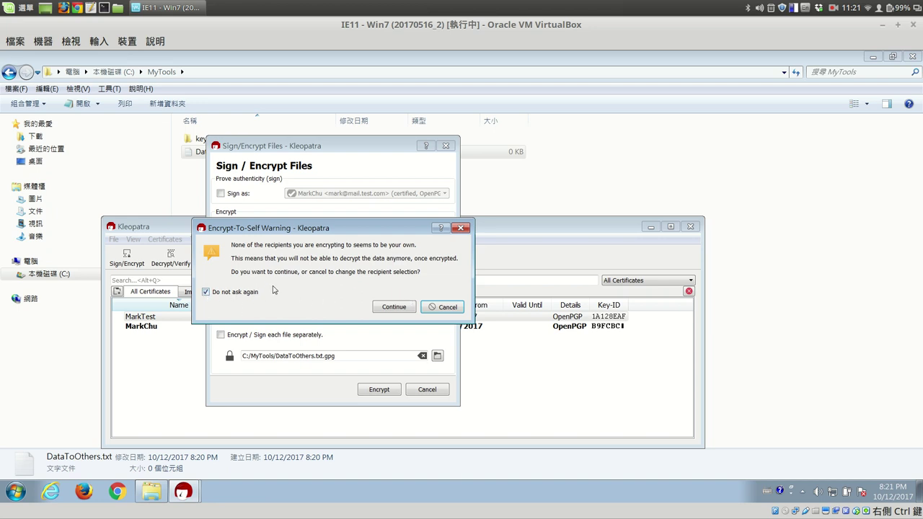
{"action": "left_click", "coordinate": [395, 308]}
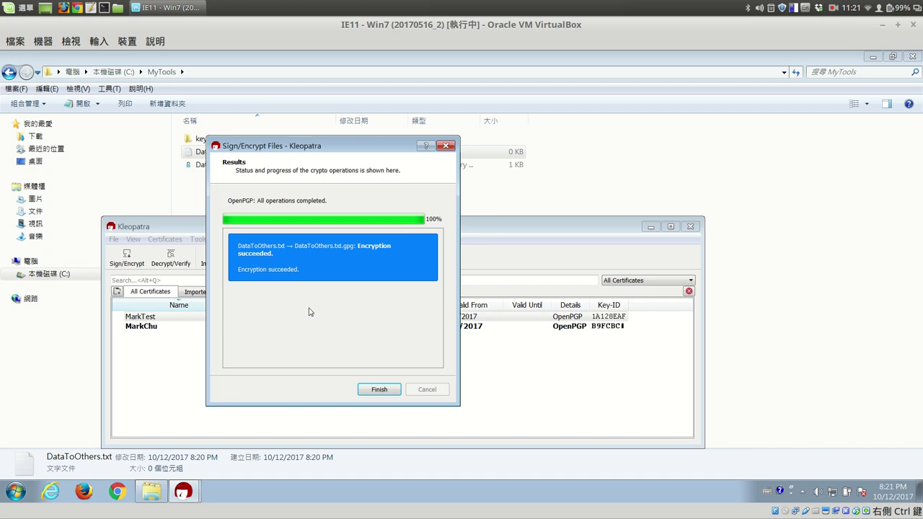
{"action": "left_click", "coordinate": [382, 390]}
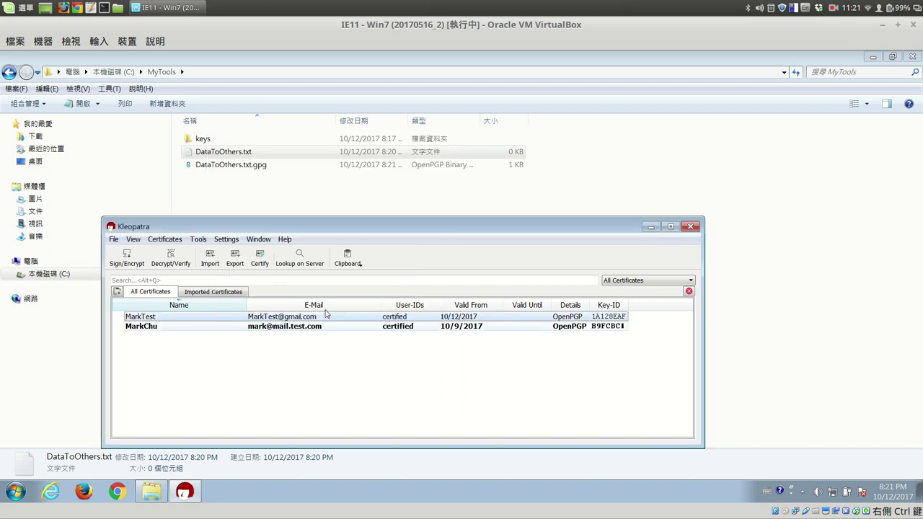
{"action": "left_click", "coordinate": [693, 227]}
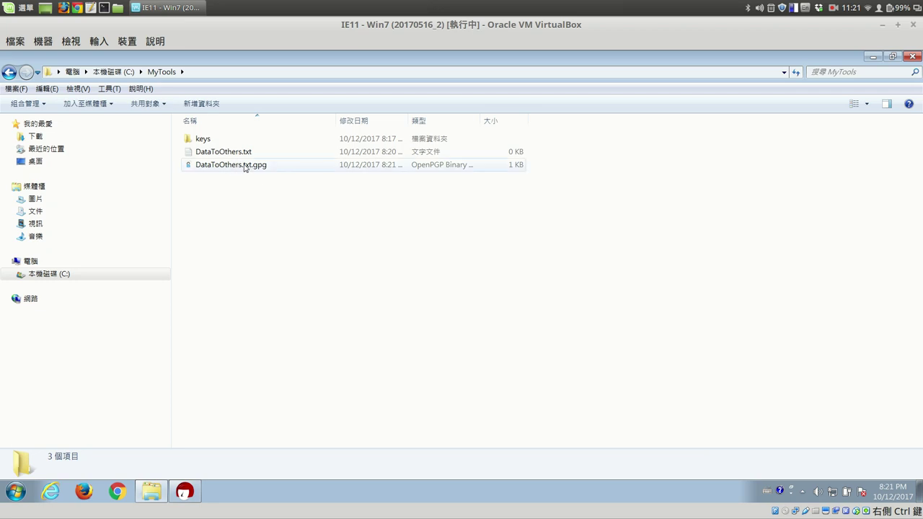
Select DataToOthers.txt.gpg in the MyTools folder and bring back the Kleopatra certificate list.
{"action": "left_click", "coordinate": [245, 168]}
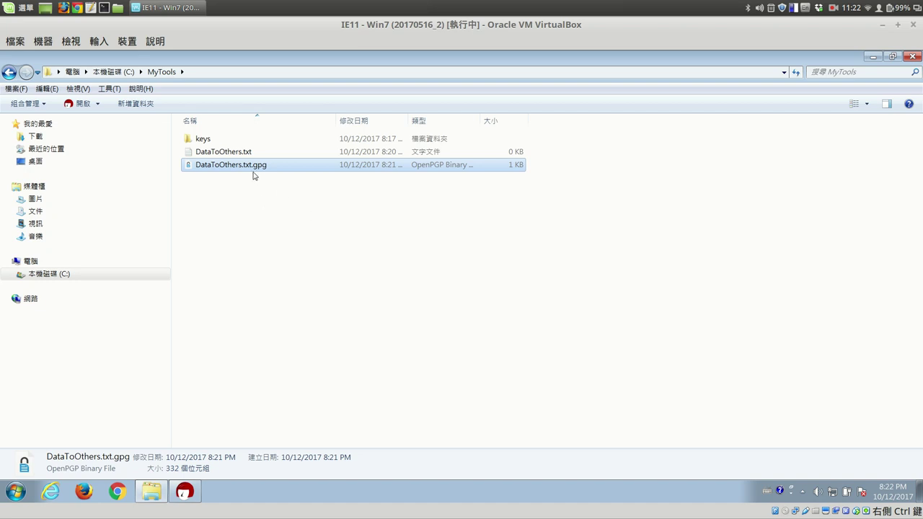
{"action": "left_click", "coordinate": [185, 493]}
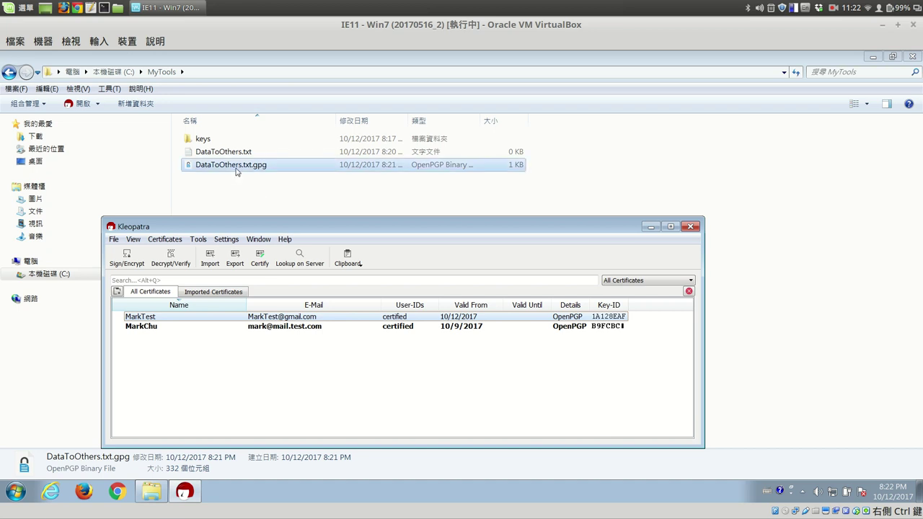
{"action": "left_click", "coordinate": [833, 8]}
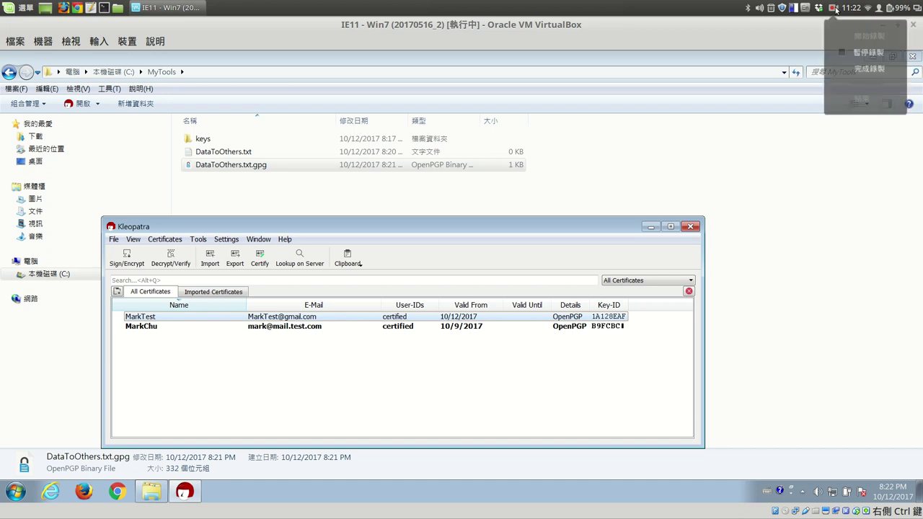